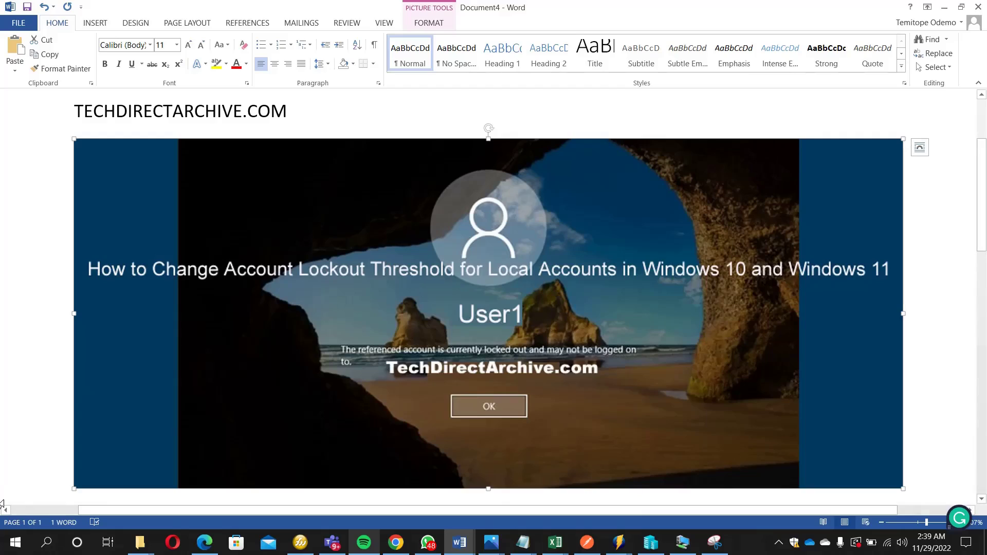
- Launch secpol.msc on the host from the Run prompt, then close Local Security Policy there
{"action": "left_click", "coordinate": [12, 547]}
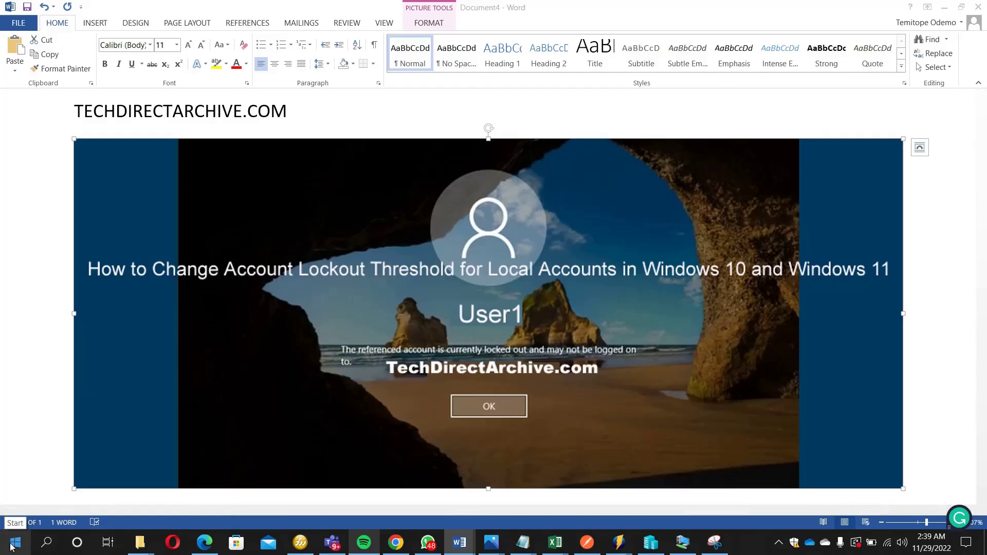
{"action": "right_click", "coordinate": [10, 546]}
{"action": "left_click", "coordinate": [32, 486]}
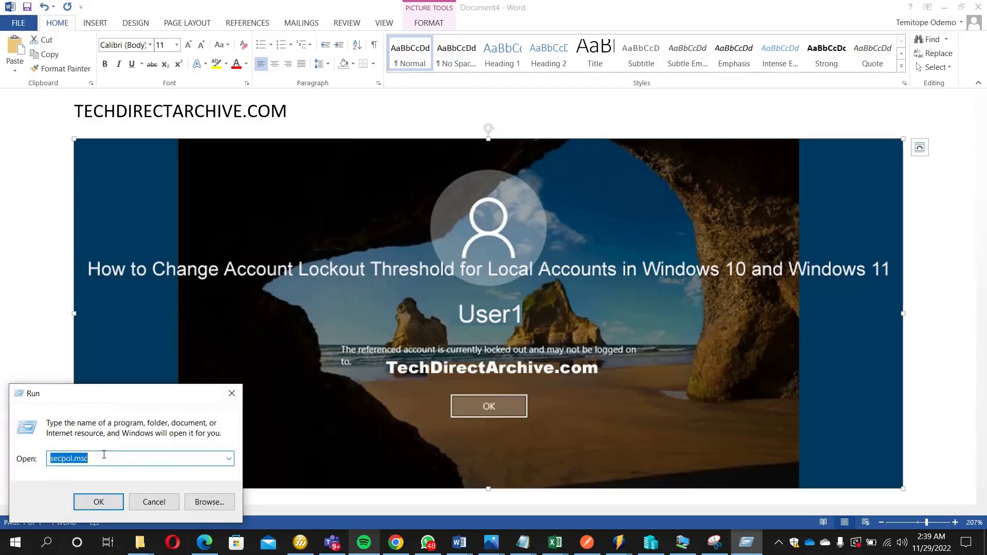
{"action": "left_click", "coordinate": [101, 504]}
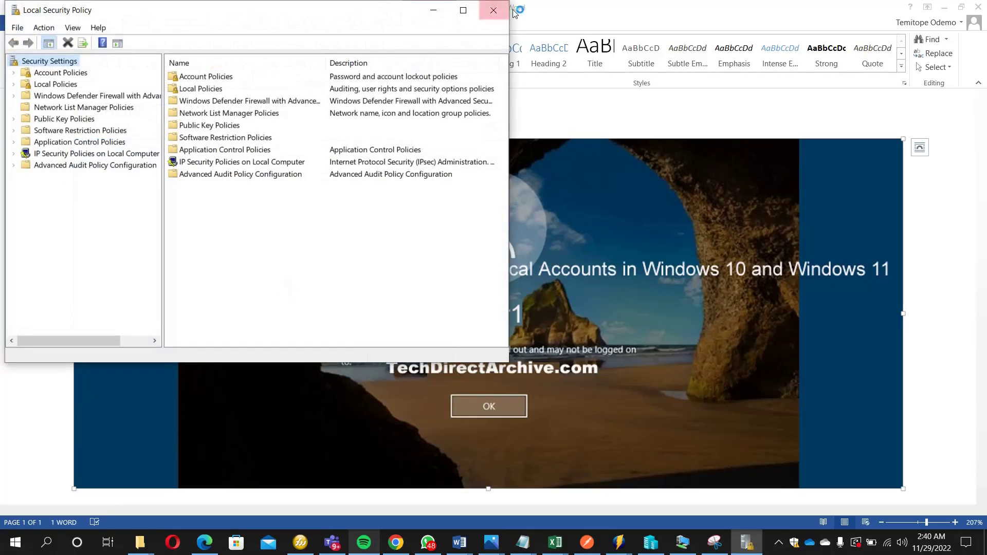
{"action": "left_click", "coordinate": [497, 16]}
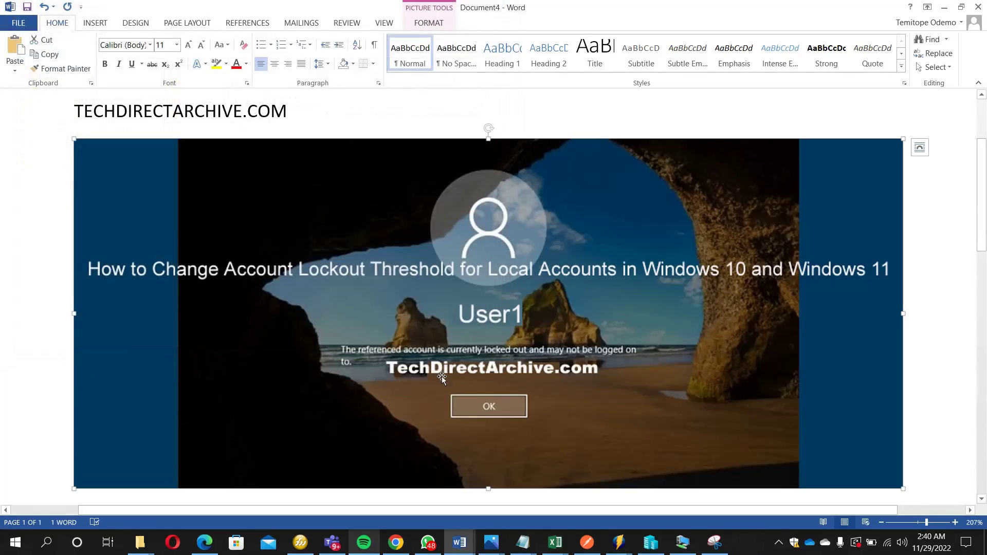
- Bring the Windows 11 VM to the front and close its Manage Accounts window
{"action": "left_click", "coordinate": [680, 549]}
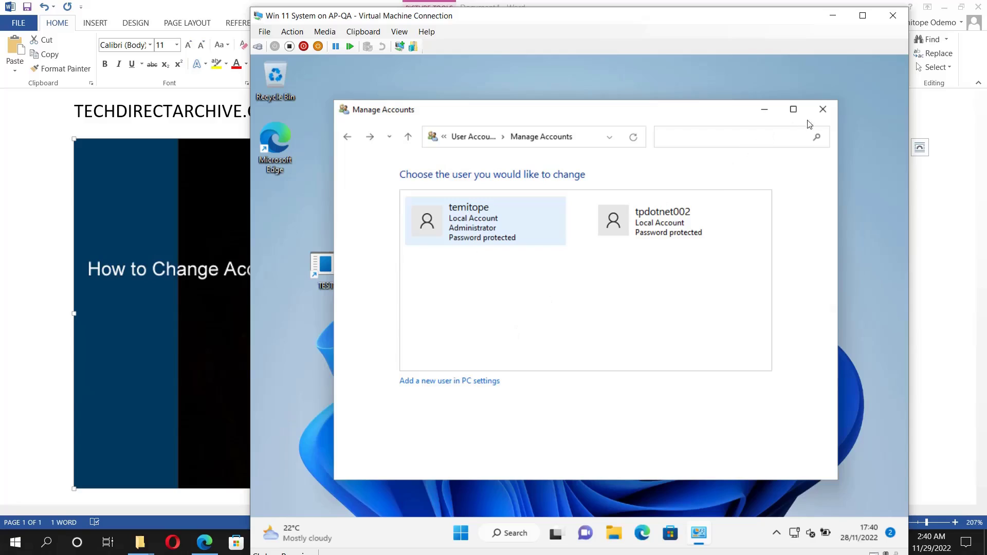
{"action": "left_click", "coordinate": [822, 110]}
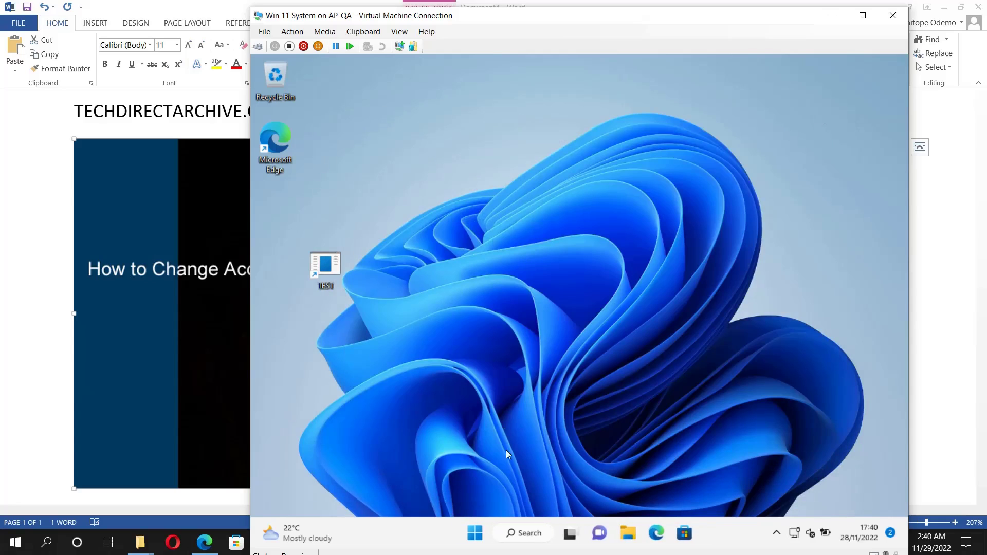
{"action": "left_click", "coordinate": [475, 535]}
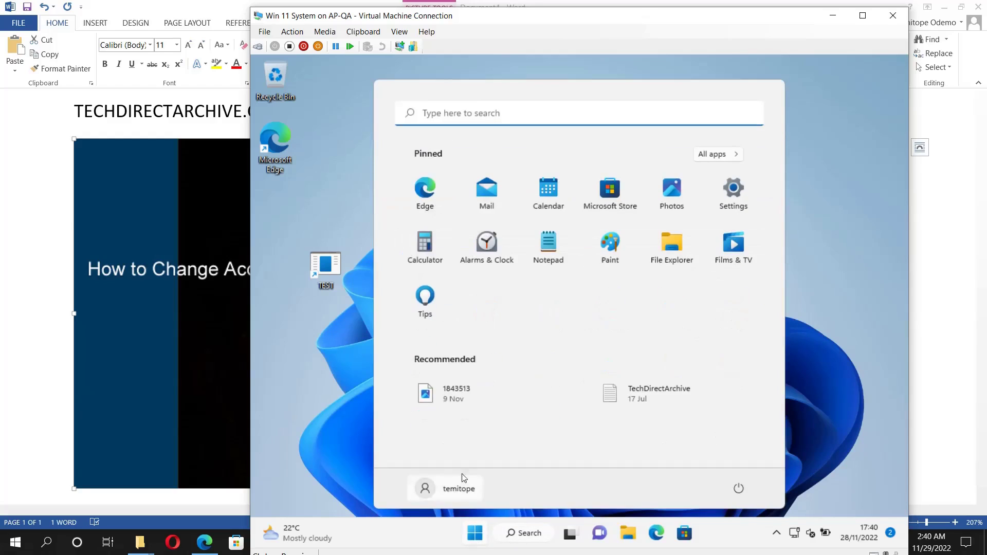
- Run secpol.msc from the VM's recently used Run prompt to open Local Security Policy
{"action": "left_click", "coordinate": [318, 416]}
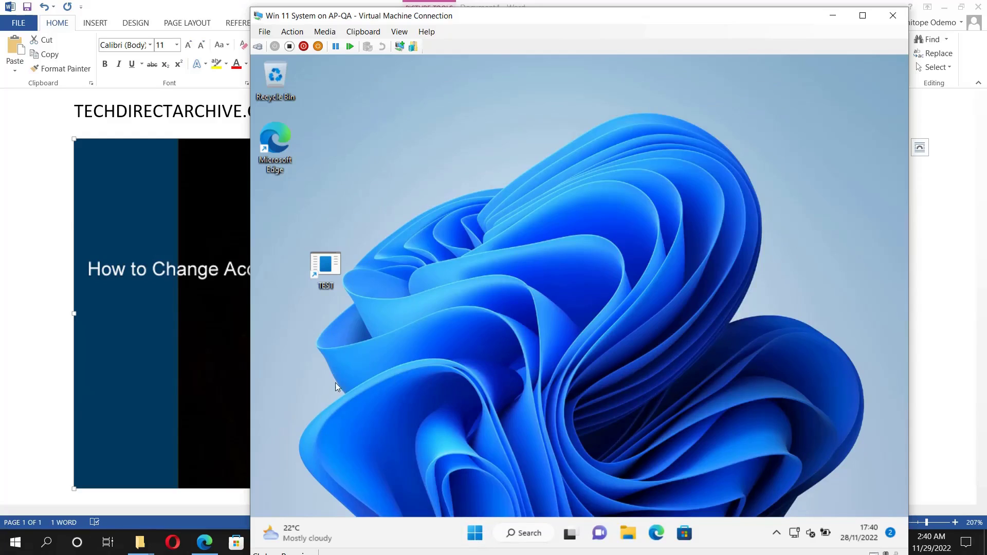
{"action": "left_click", "coordinate": [534, 537]}
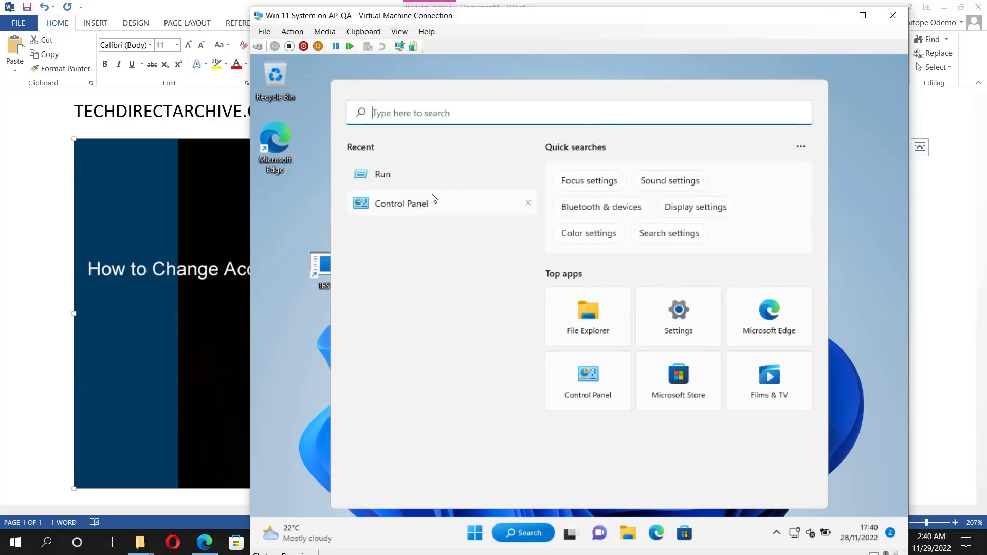
{"action": "left_click", "coordinate": [408, 176]}
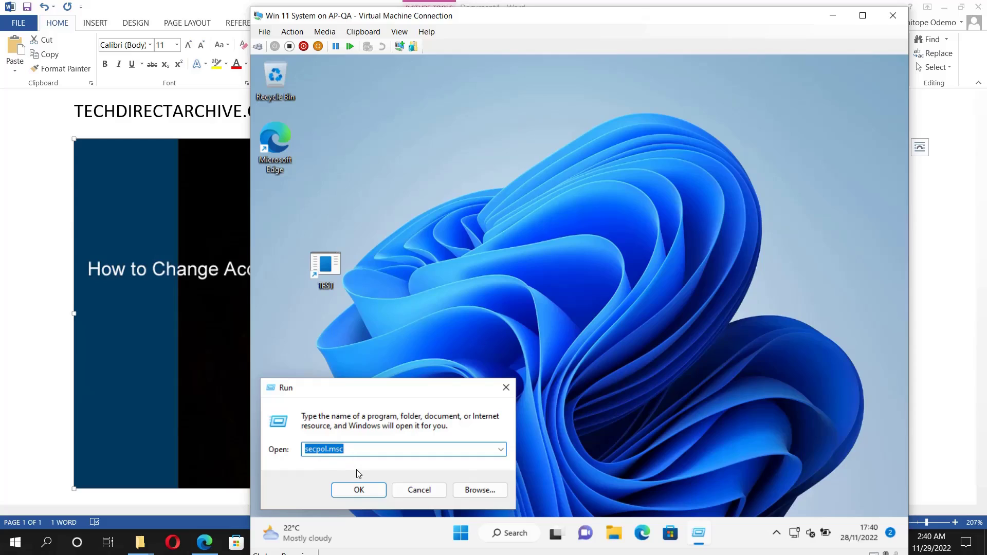
{"action": "left_click", "coordinate": [362, 493]}
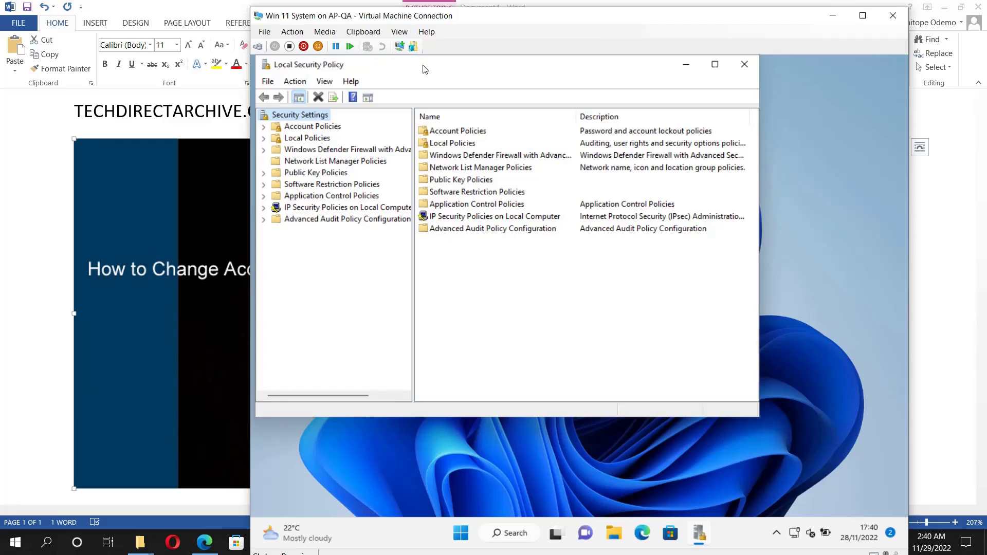
- Go to Account Policies > Account Lockout Policy and select Account lockout threshold, currently 0
{"action": "left_click_drag", "start_coordinate": [425, 70], "coordinate": [453, 105]}
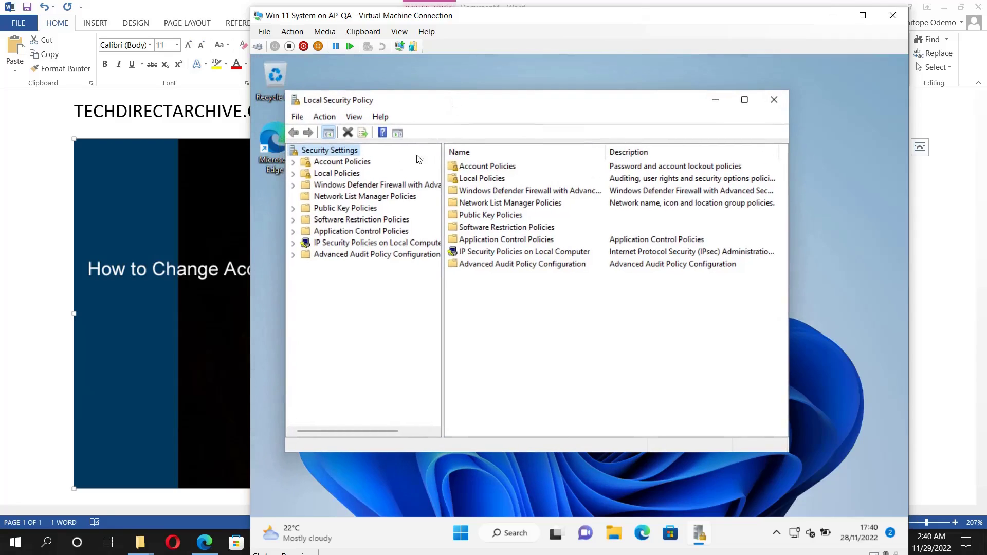
{"action": "left_click", "coordinate": [292, 162]}
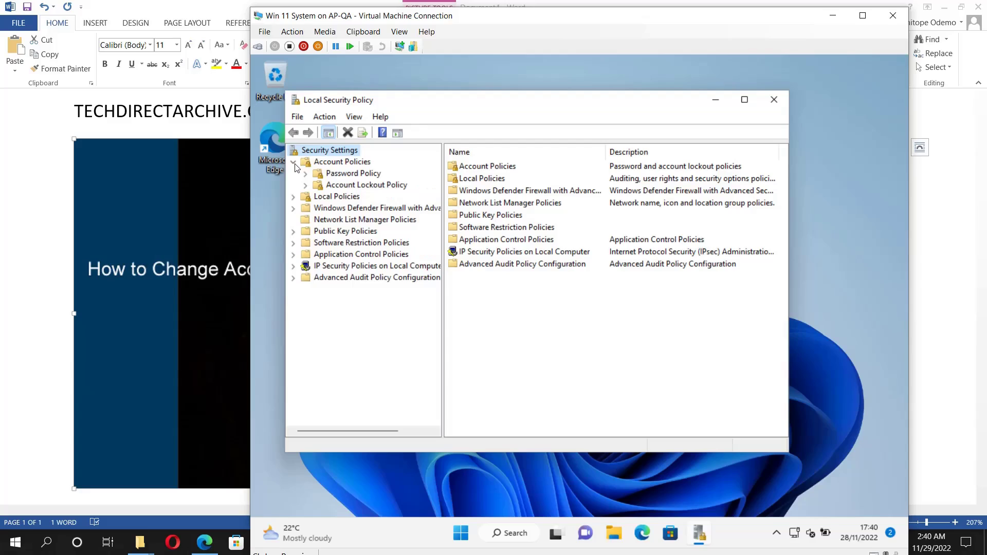
{"action": "left_click", "coordinate": [342, 187]}
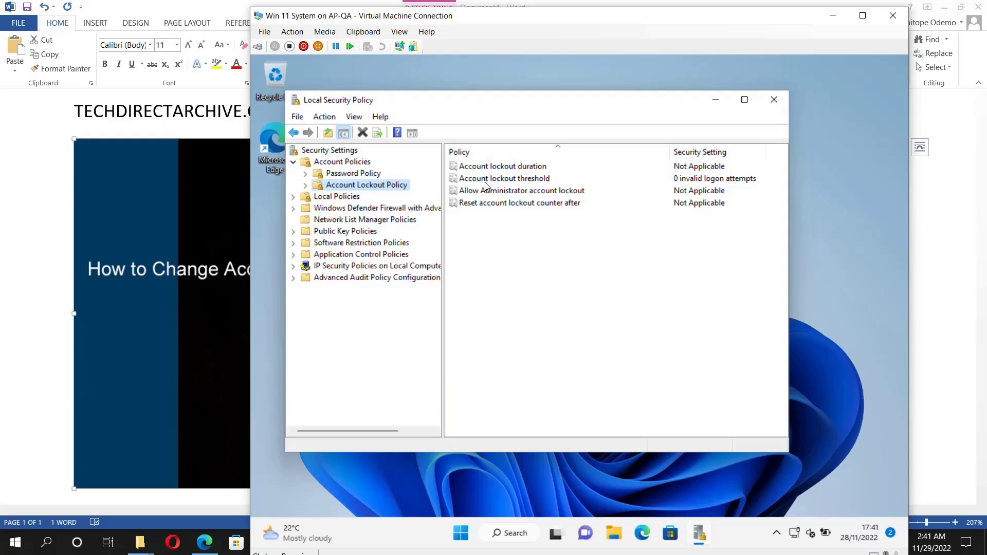
{"action": "left_click", "coordinate": [509, 180]}
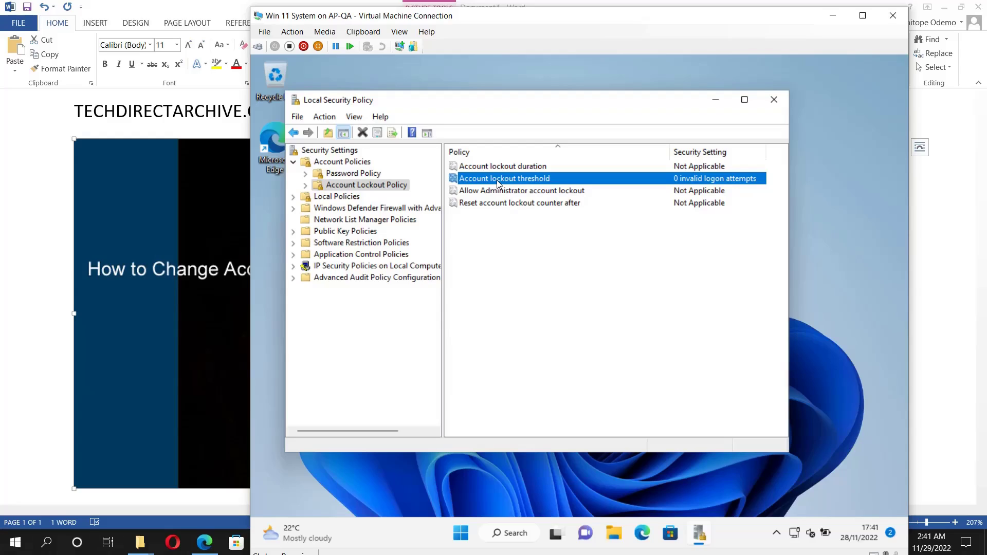
- Set Account lockout threshold to 3 invalid attempts and accept the suggested 10-minute values
{"action": "double_click", "coordinate": [498, 179]}
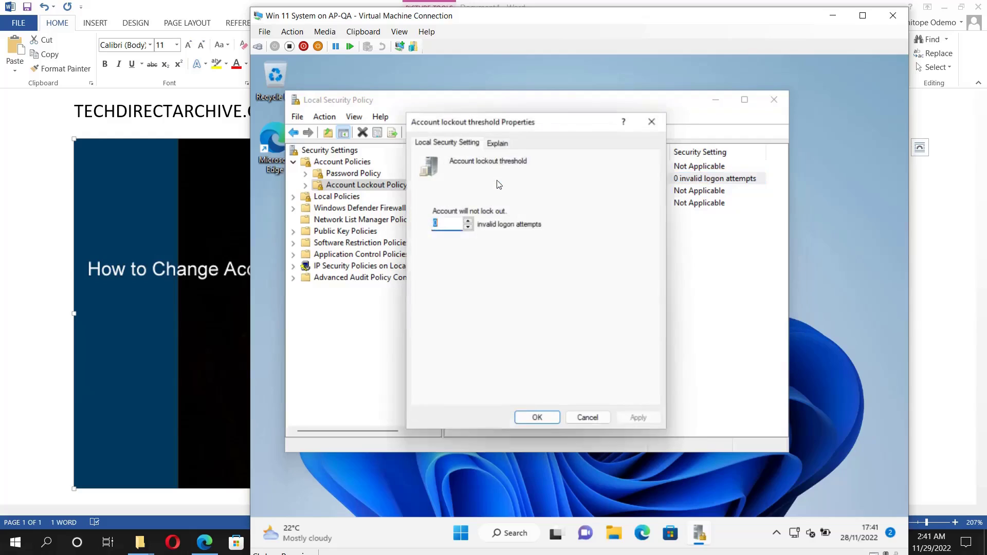
{"action": "left_click", "coordinate": [468, 220]}
{"action": "left_click", "coordinate": [467, 220]}
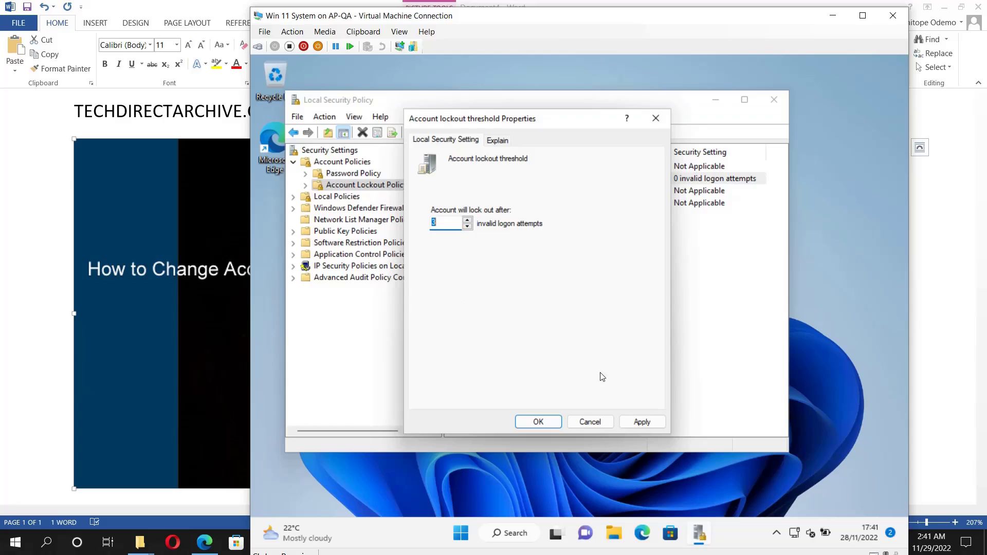
{"action": "left_click", "coordinate": [633, 422]}
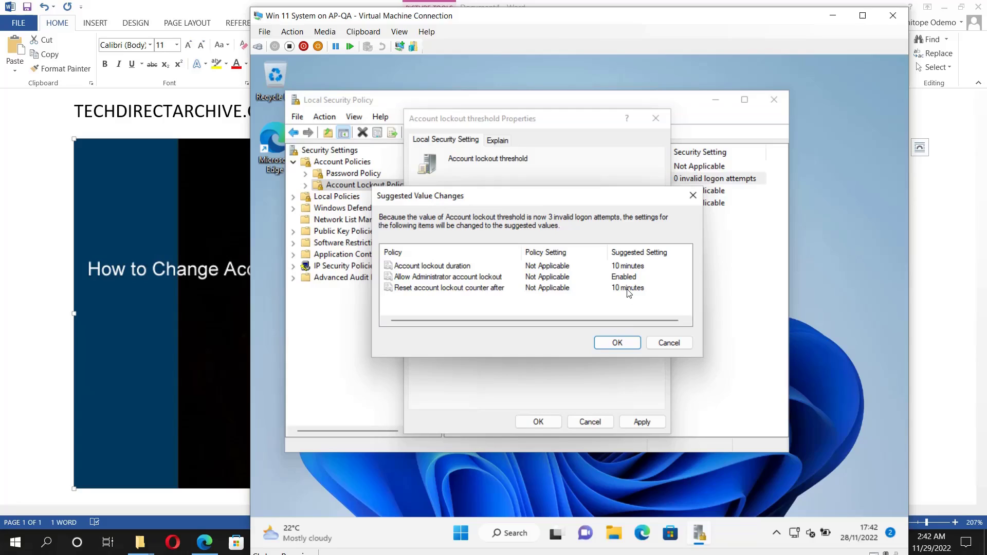
{"action": "left_click", "coordinate": [618, 344]}
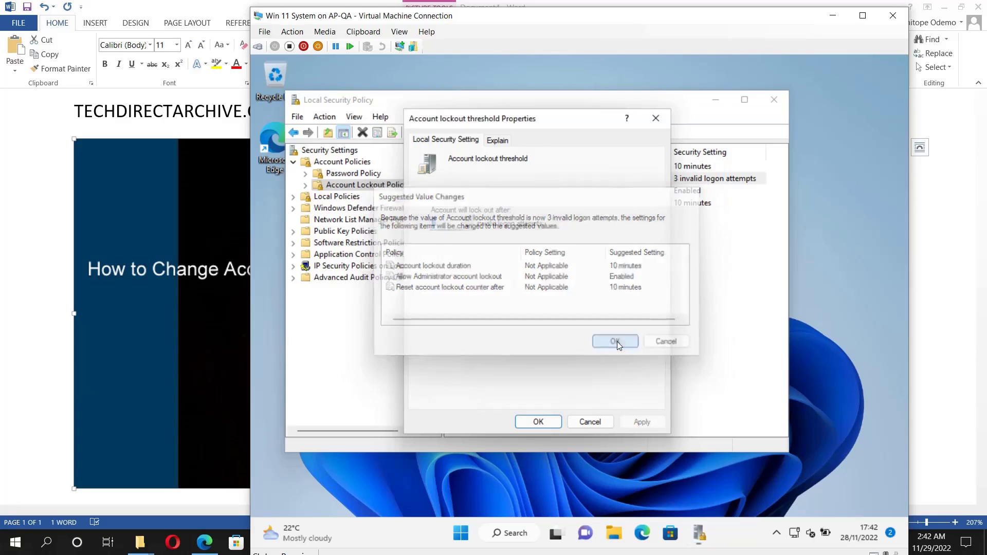
- Lower Account lockout duration to 2 minutes and accept the suggested 2-minute counter reset
{"action": "left_click", "coordinate": [539, 423]}
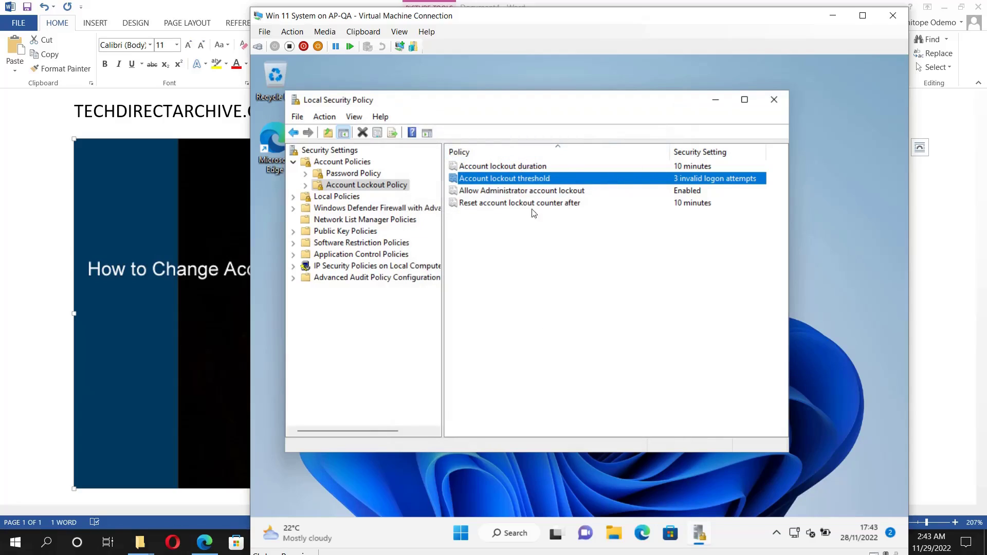
{"action": "double_click", "coordinate": [510, 167]}
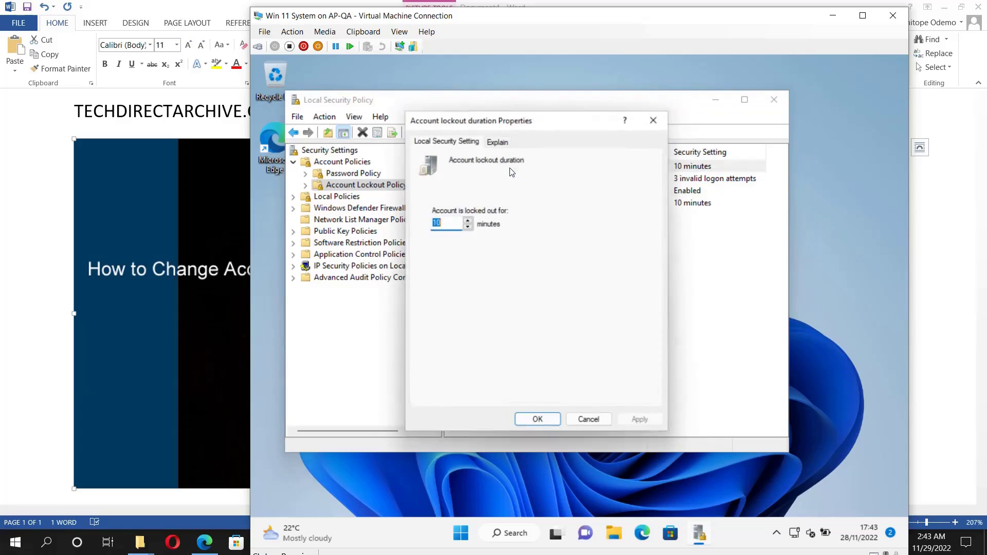
{"action": "left_click", "coordinate": [467, 228]}
{"action": "left_click", "coordinate": [467, 227]}
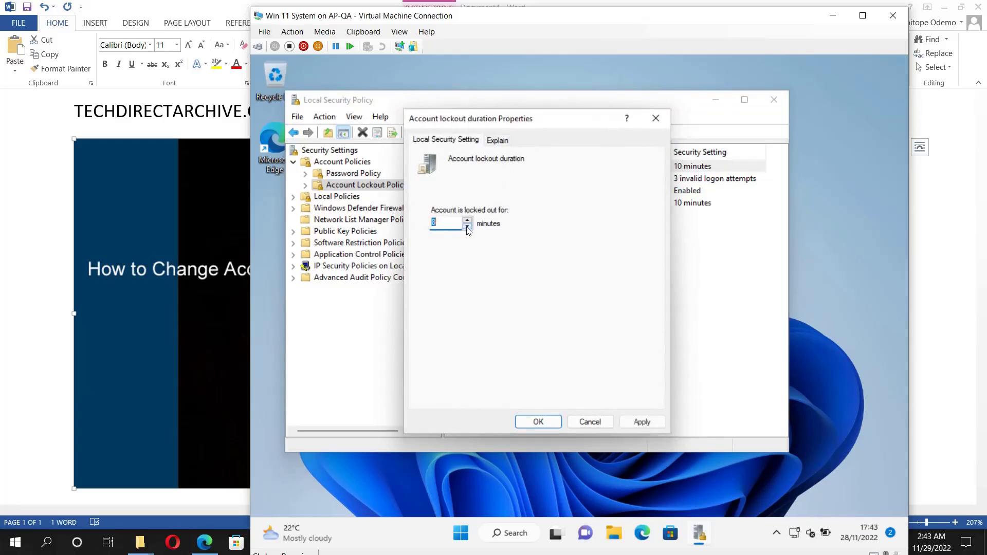
{"action": "left_click", "coordinate": [468, 227]}
{"action": "left_click", "coordinate": [467, 227]}
{"action": "left_click", "coordinate": [632, 422]}
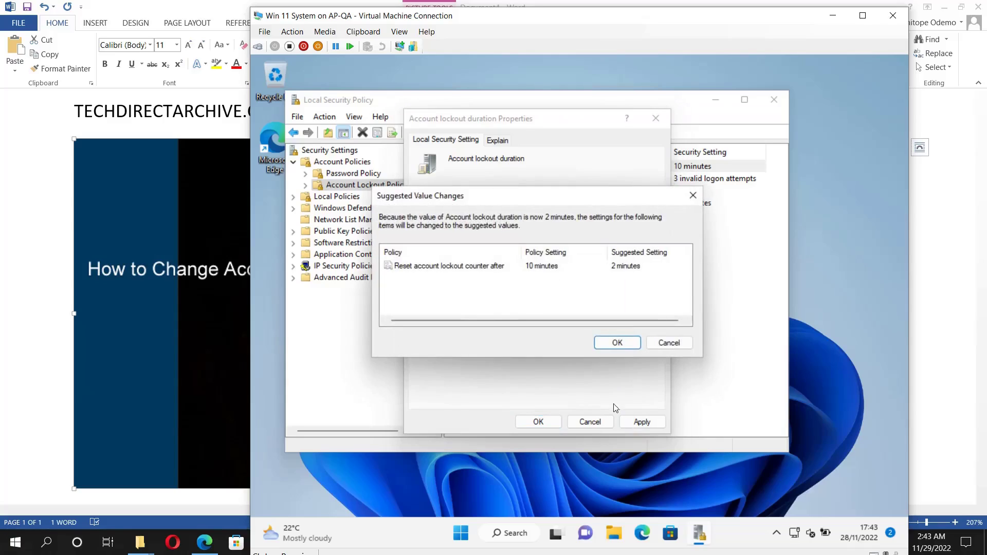
{"action": "left_click", "coordinate": [619, 343]}
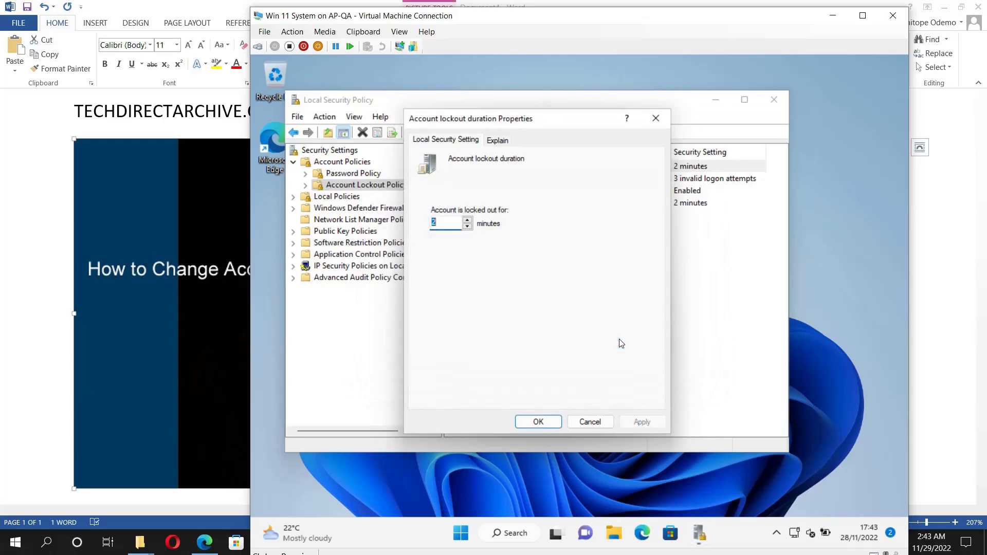
- Close the lockout duration dialog, leaving 3 attempts, 2-minute duration and 2-minute reset
{"action": "left_click", "coordinate": [538, 422]}
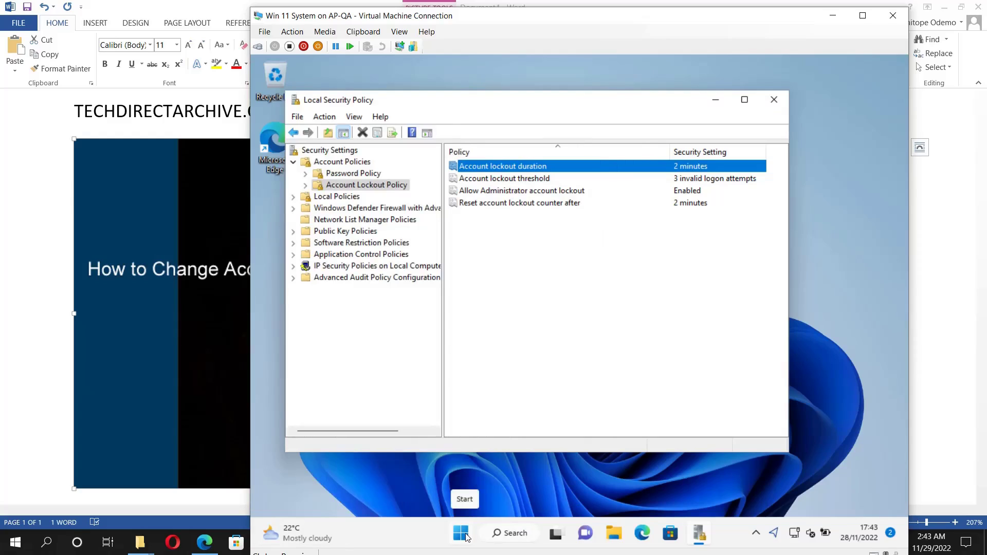
{"action": "left_click", "coordinate": [461, 534]}
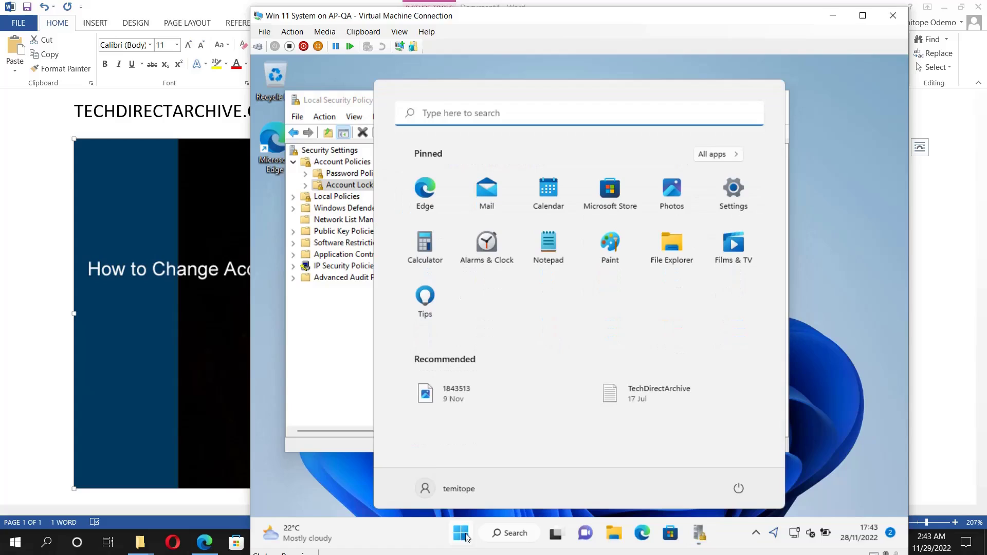
- Switch to the local account and submit four wrong passwords until it locks out
{"action": "left_click", "coordinate": [427, 490]}
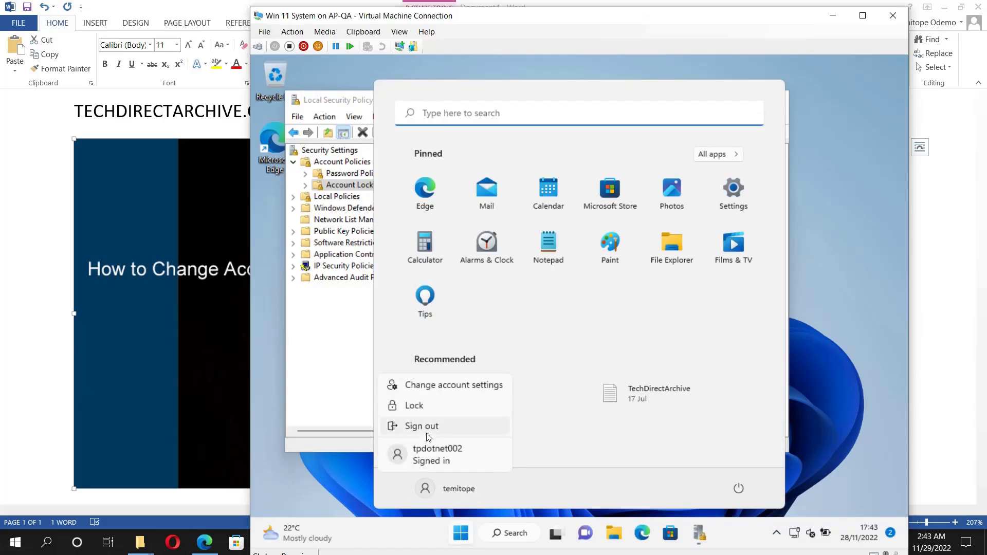
{"action": "left_click", "coordinate": [427, 452]}
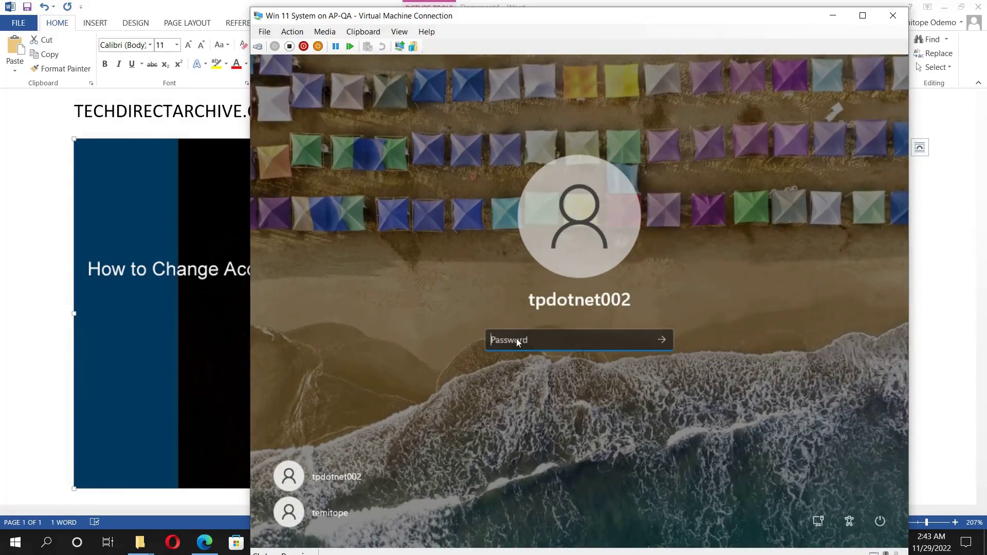
{"action": "type", "text": "•"}
{"action": "left_click", "coordinate": [668, 347]}
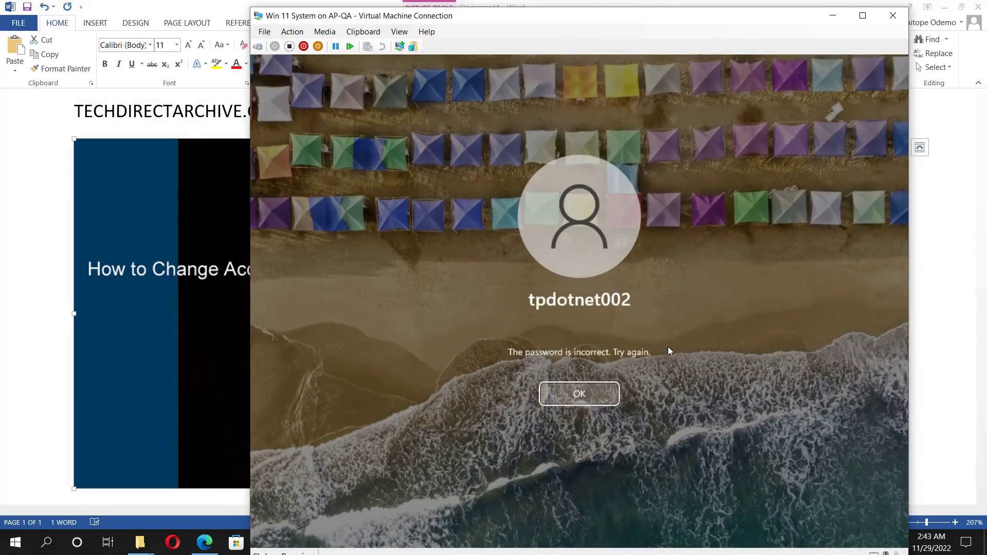
{"action": "left_click", "coordinate": [579, 395]}
{"action": "type", "text": "••••"}
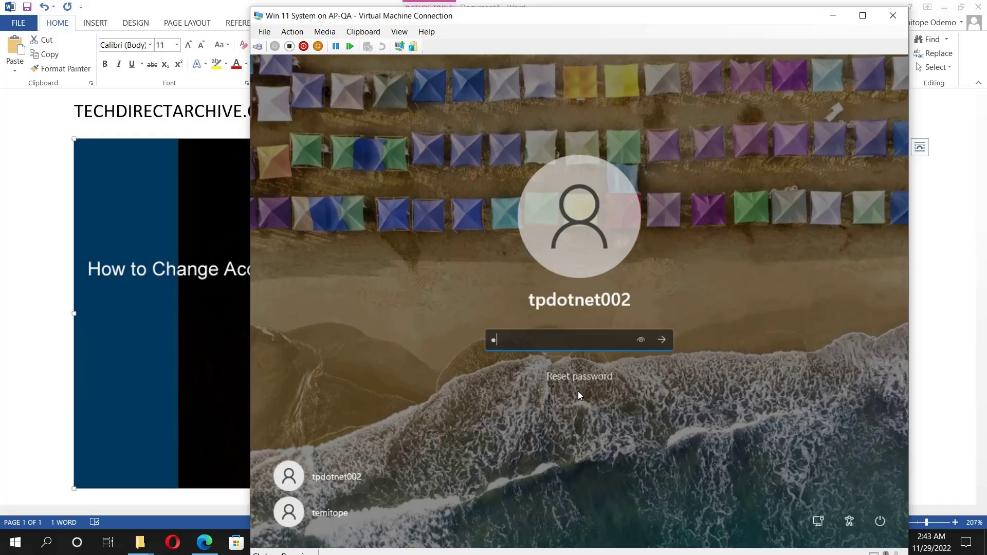
{"action": "left_click", "coordinate": [665, 342]}
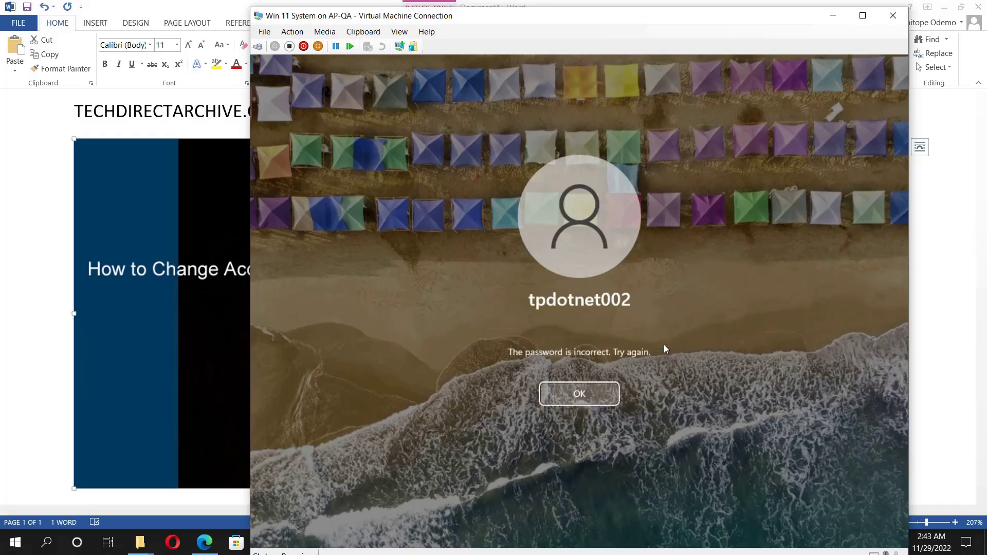
{"action": "left_click", "coordinate": [597, 393]}
{"action": "type", "text": "•••••"}
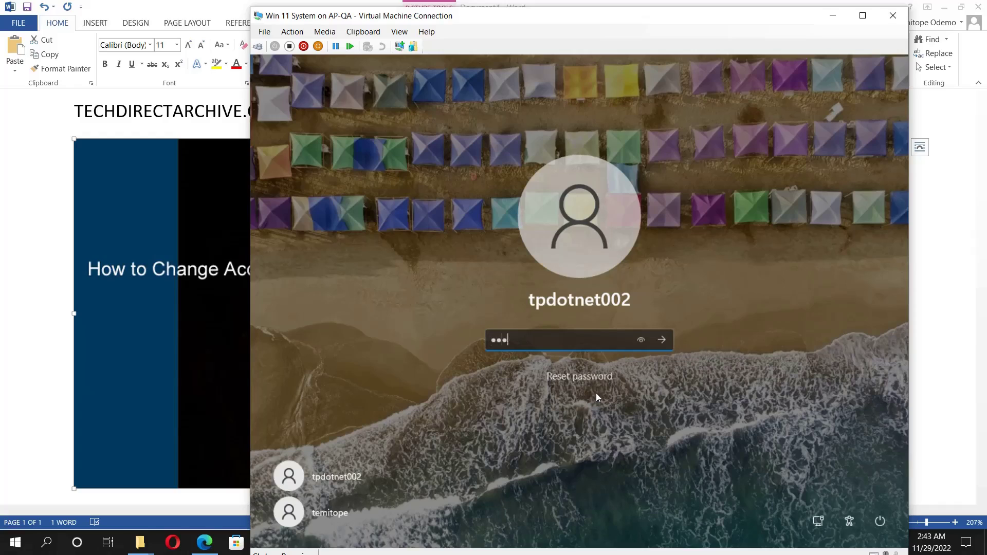
{"action": "left_click", "coordinate": [662, 340]}
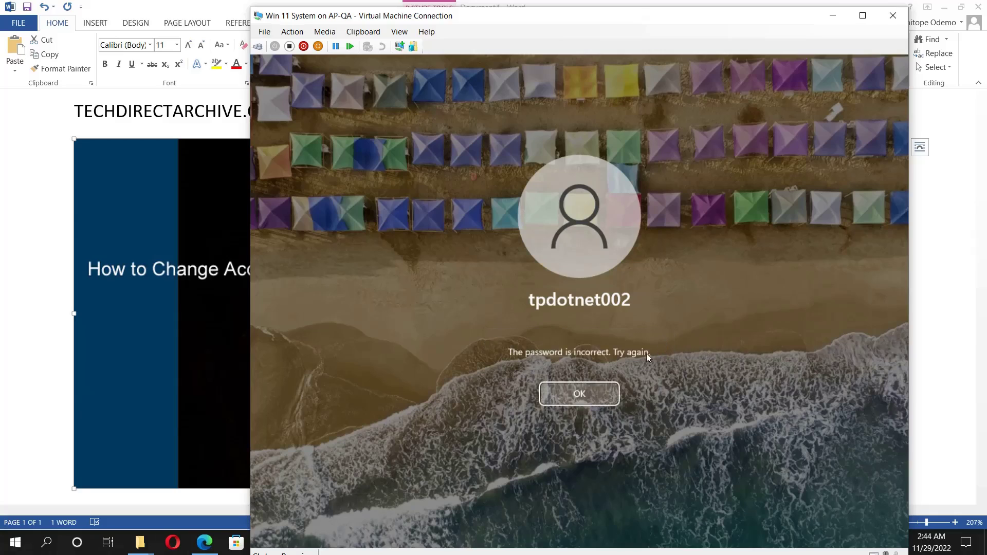
{"action": "left_click", "coordinate": [574, 395]}
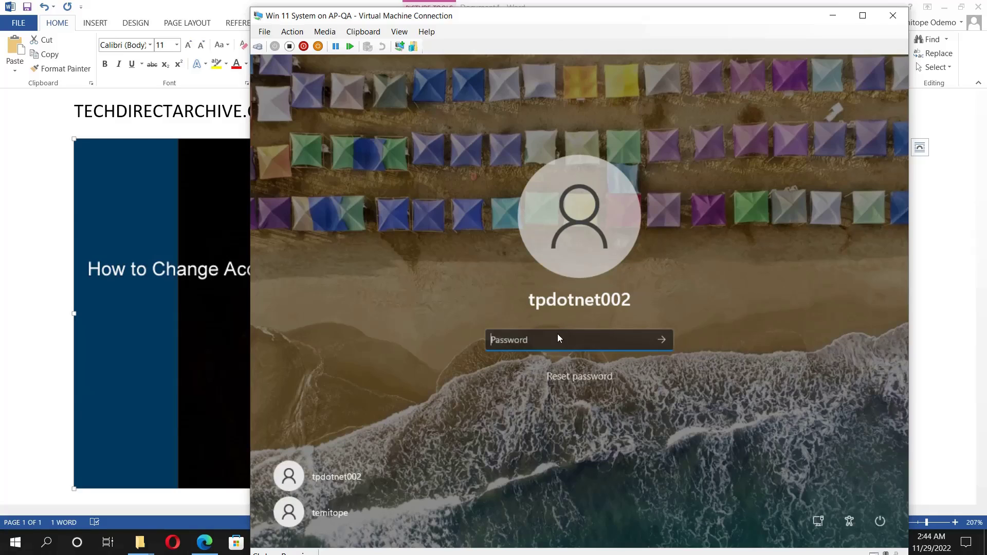
{"action": "type", "text": "••••••"}
{"action": "left_click", "coordinate": [660, 340]}
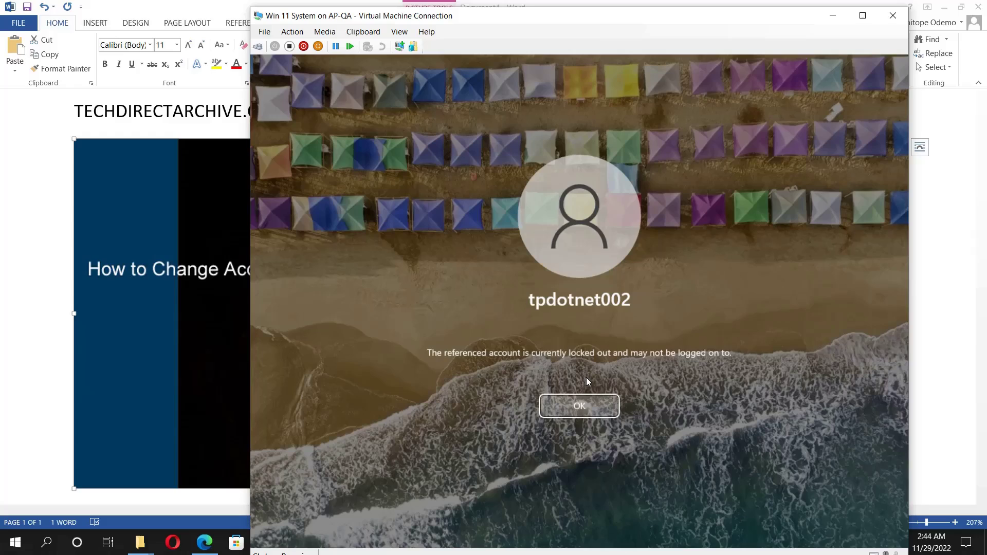
- Dismiss the 'account is currently locked out' message for the local account
{"action": "left_click", "coordinate": [578, 400]}
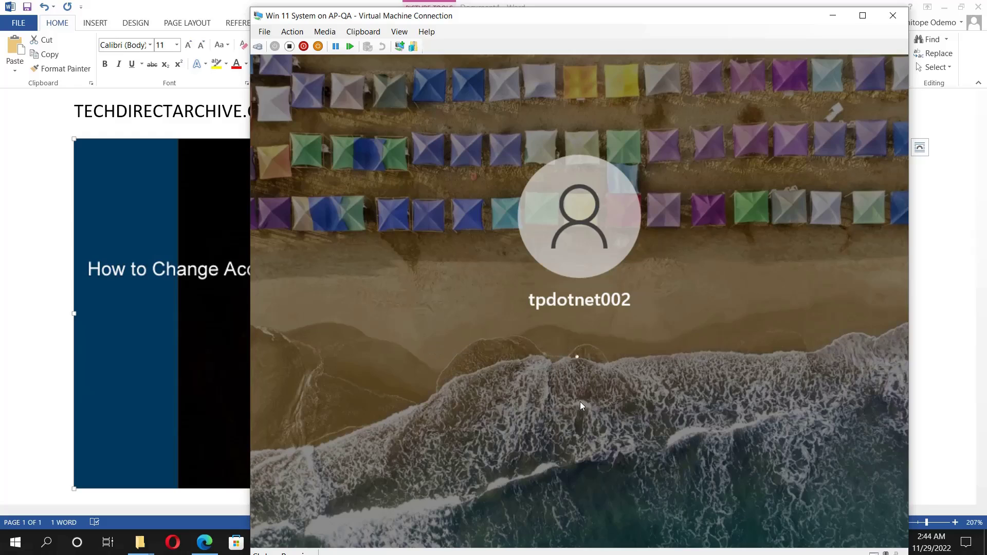
- Switch sign-in to the admin account and submit two wrong passwords
{"action": "left_click", "coordinate": [329, 514]}
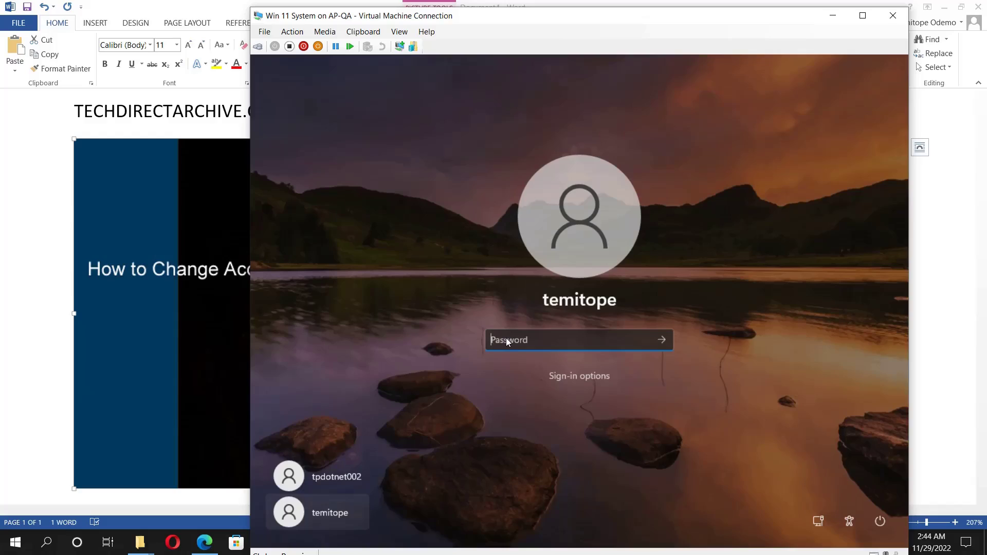
{"action": "type", "text": "••"}
{"action": "left_click", "coordinate": [665, 338]}
{"action": "left_click", "coordinate": [574, 388]}
{"action": "type", "text": "•••••"}
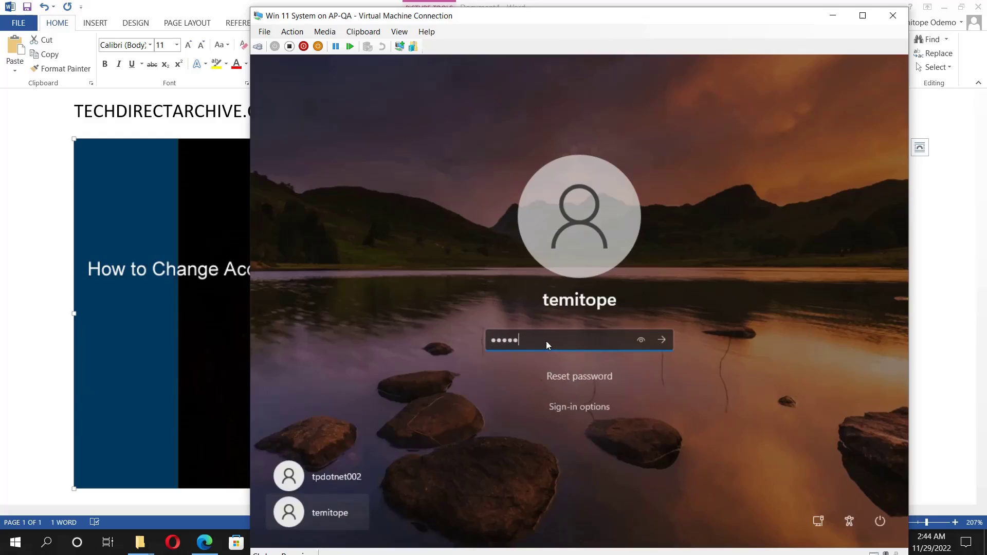
{"action": "type", "text": "•"}
{"action": "left_click", "coordinate": [661, 340]}
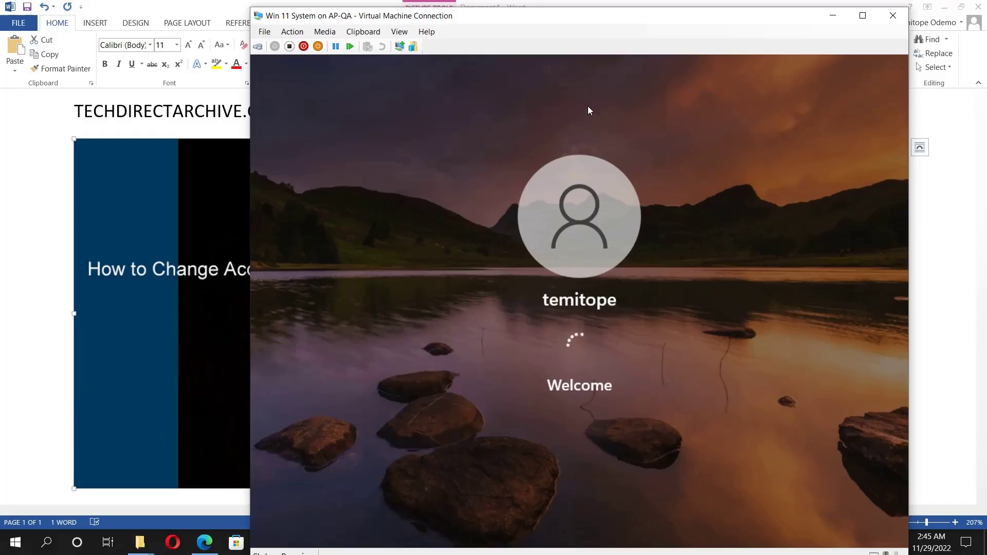
{"action": "left_click_drag", "start_coordinate": [577, 24], "coordinate": [516, 19]}
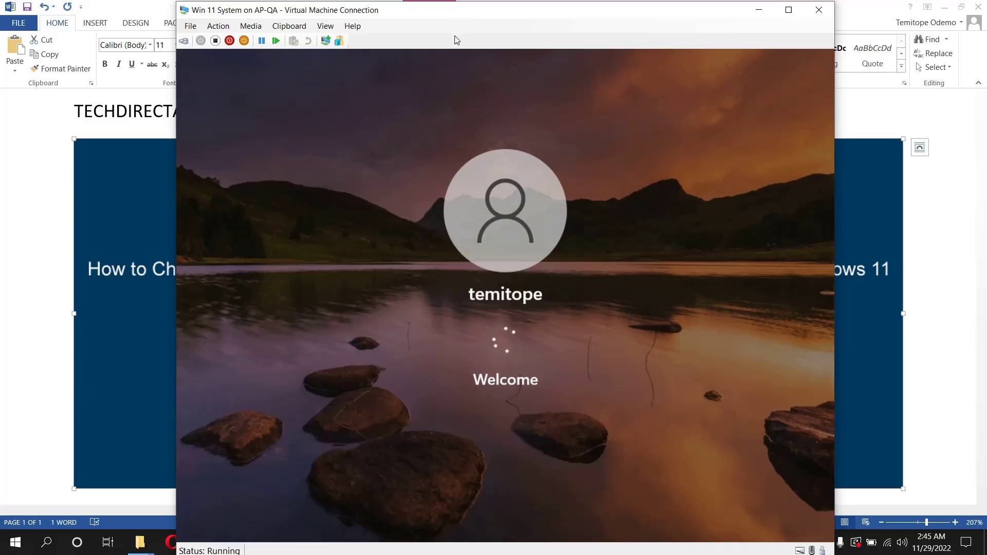
- Keep submitting wrong passwords for the admin account, dismissing each incorrect-password notice
{"action": "left_click_drag", "start_coordinate": [456, 16], "coordinate": [472, 15]}
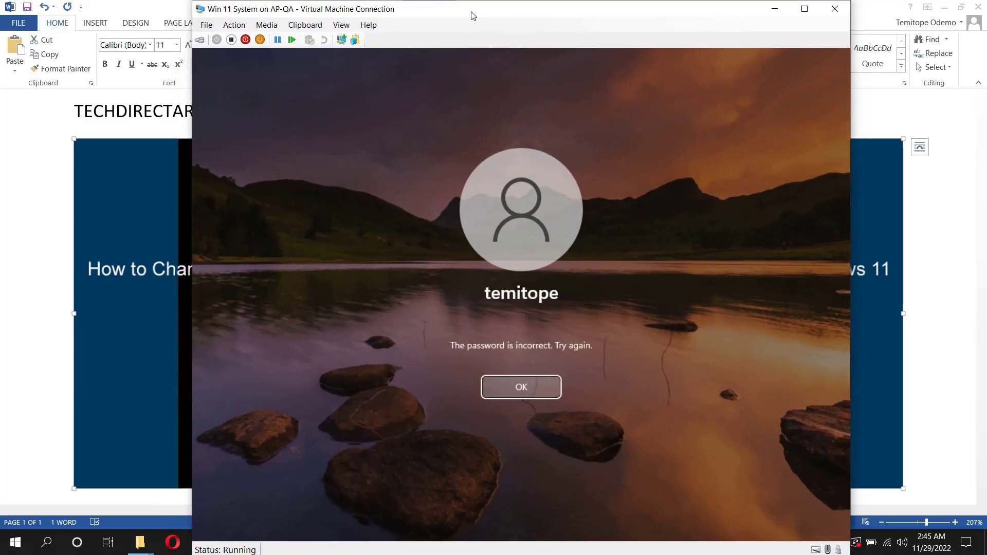
{"action": "left_click", "coordinate": [529, 387]}
{"action": "type", "text": "•••••••••"}
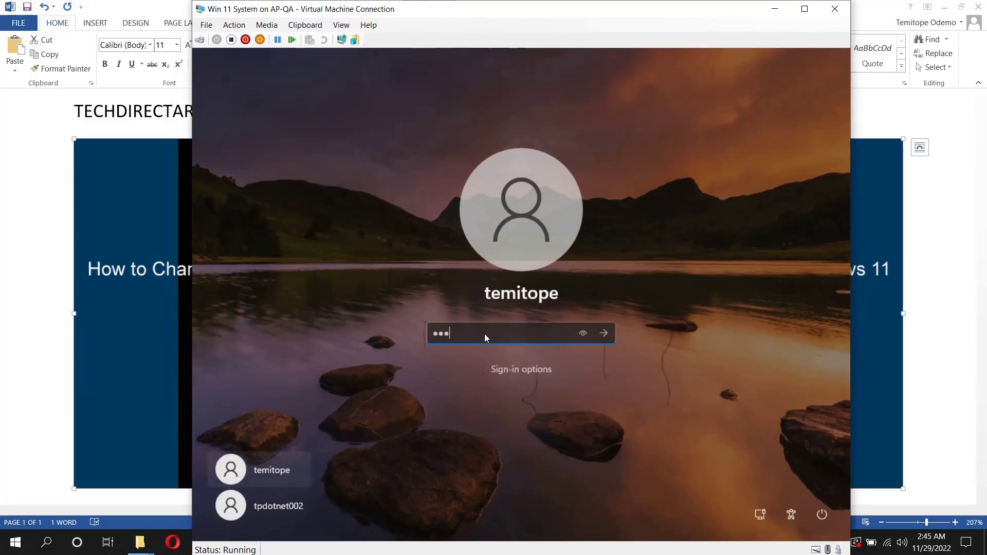
{"action": "left_click", "coordinate": [602, 335]}
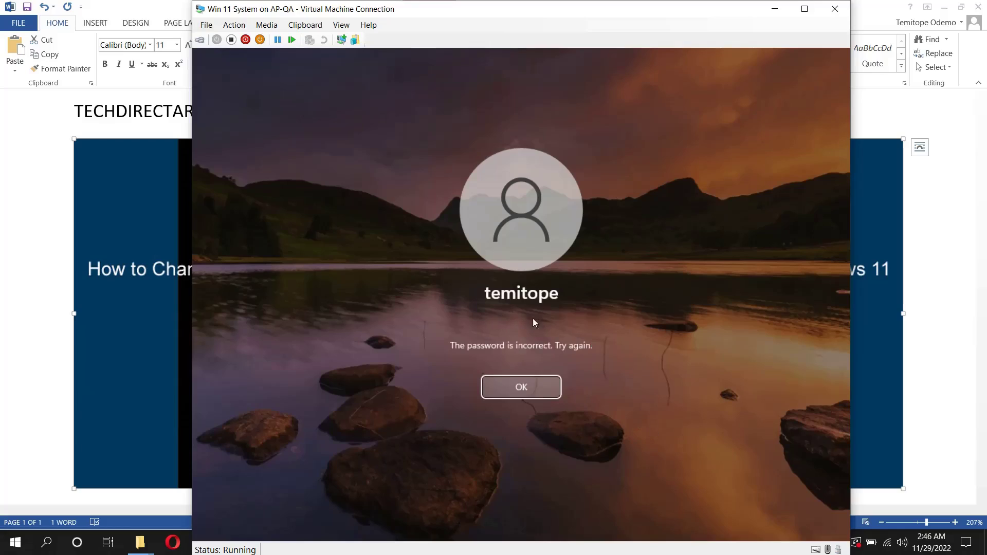
{"action": "left_click", "coordinate": [532, 391]}
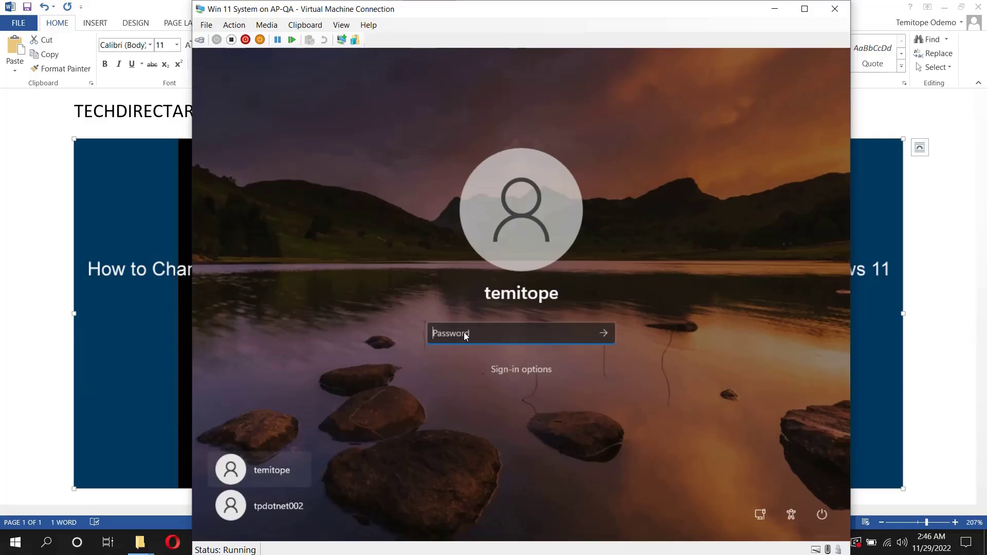
{"action": "type", "text": "****"}
- Submit another wrong password for the admin account, which brings up the locked-out message
{"action": "left_click", "coordinate": [607, 333]}
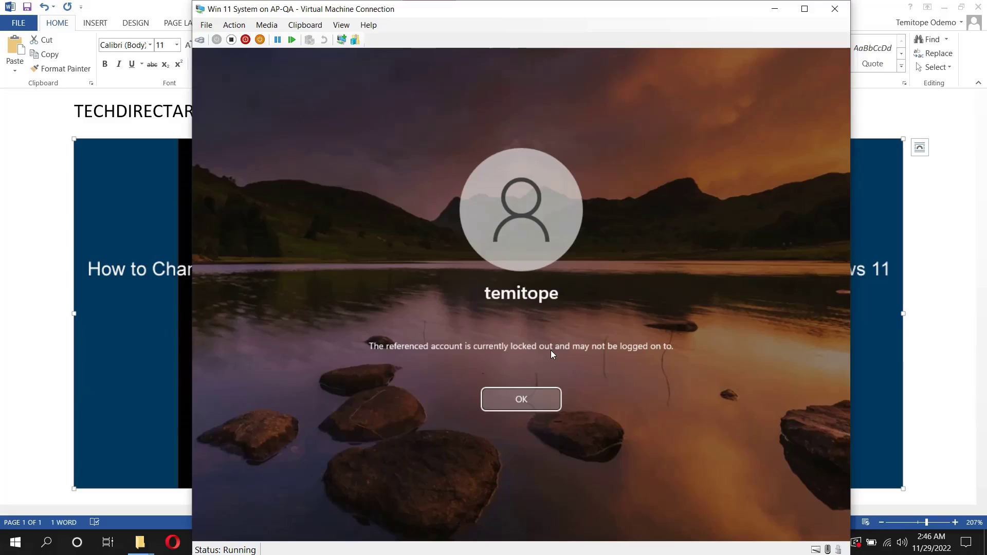
- Dismiss the lockout notice, then sign in to the local account with its correct password
{"action": "left_click", "coordinate": [545, 403]}
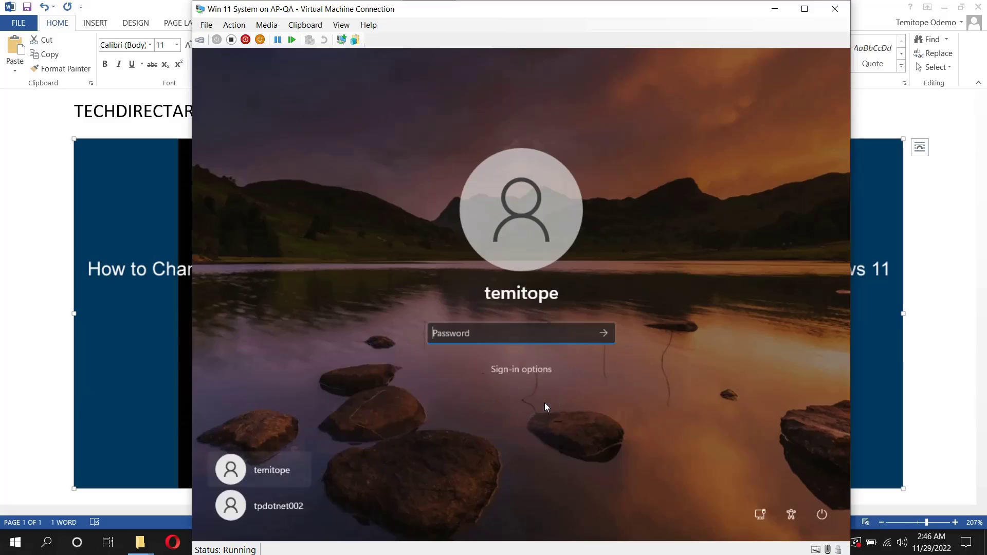
{"action": "left_click", "coordinate": [266, 510]}
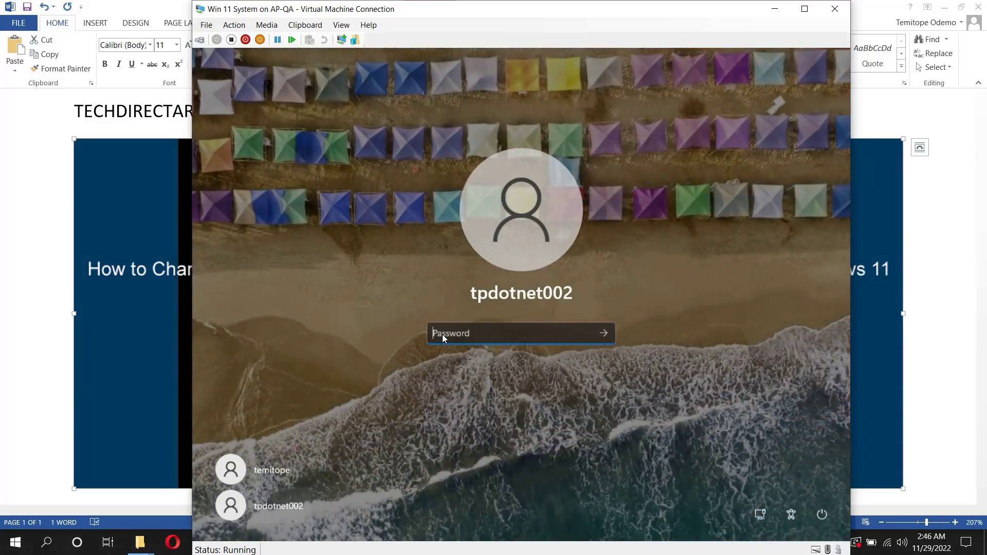
{"action": "type", "text": "••••••••"}
{"action": "left_click", "coordinate": [604, 334]}
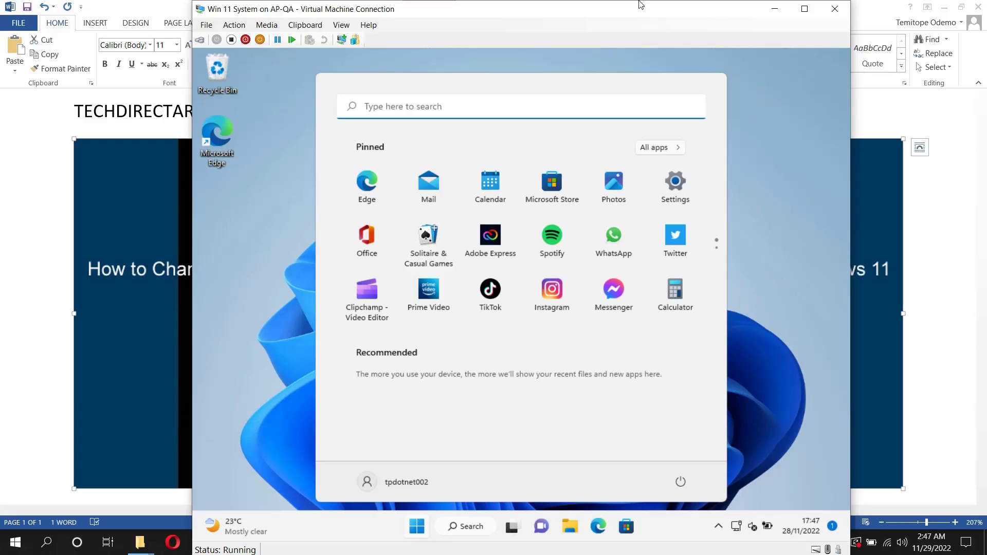
- Minimize the virtual machine window to reveal the Word lockout document, then expand the hidden taskbar icons
{"action": "left_click", "coordinate": [775, 9]}
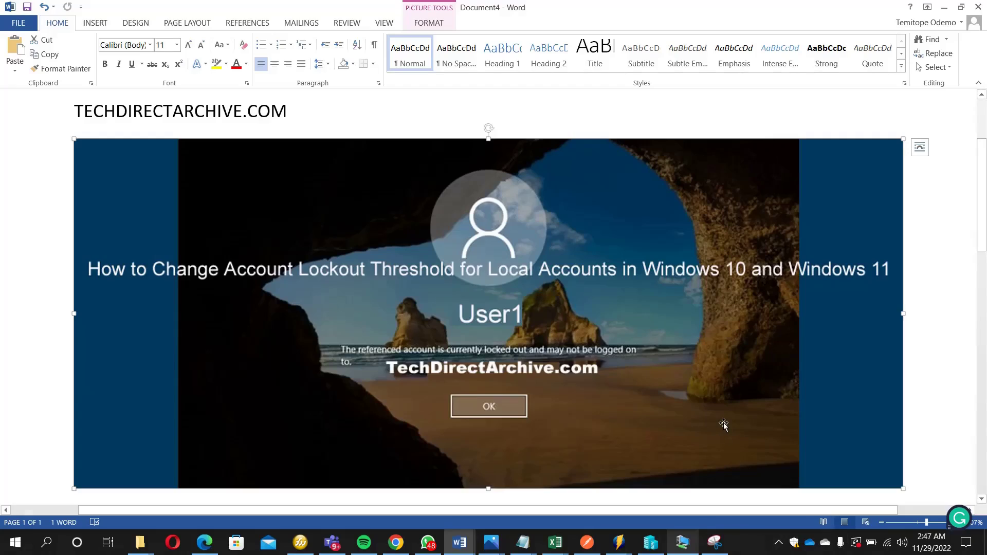
{"action": "left_click", "coordinate": [779, 544]}
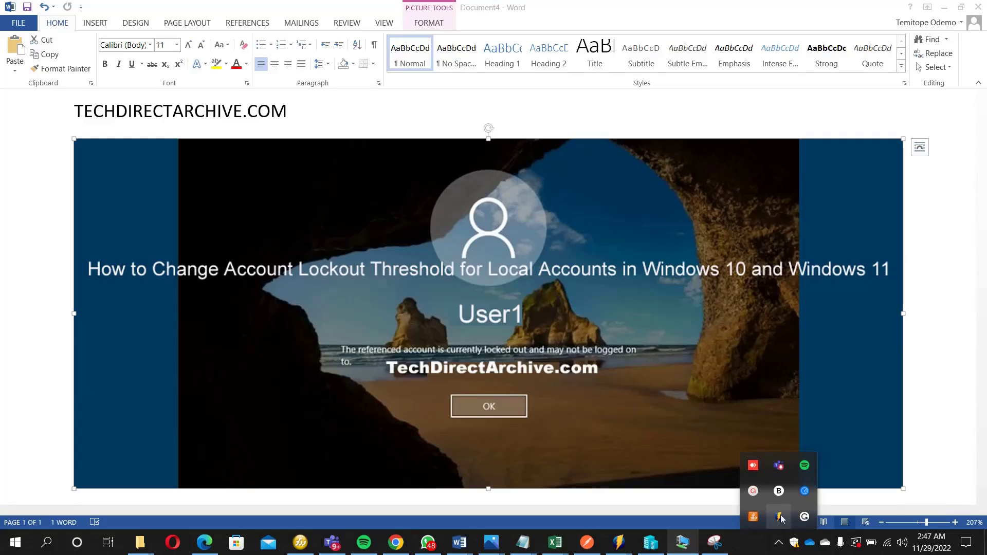